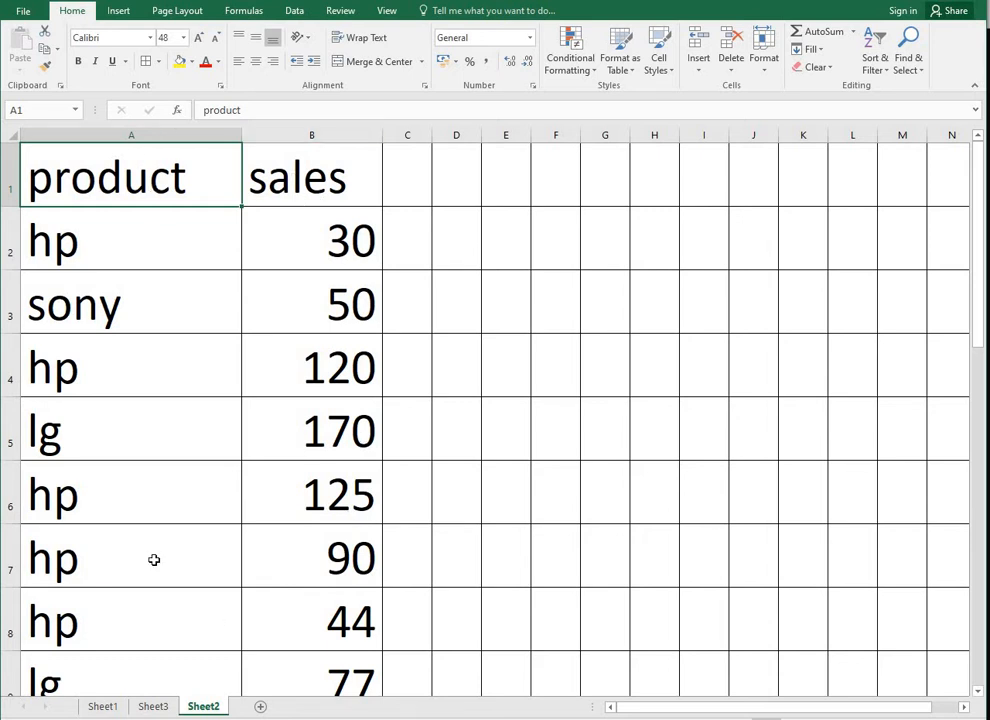
# Step: Insert a Histogram chart from the product and sales data on Sheet2 and place it beside the table
pyautogui.click(159, 224)
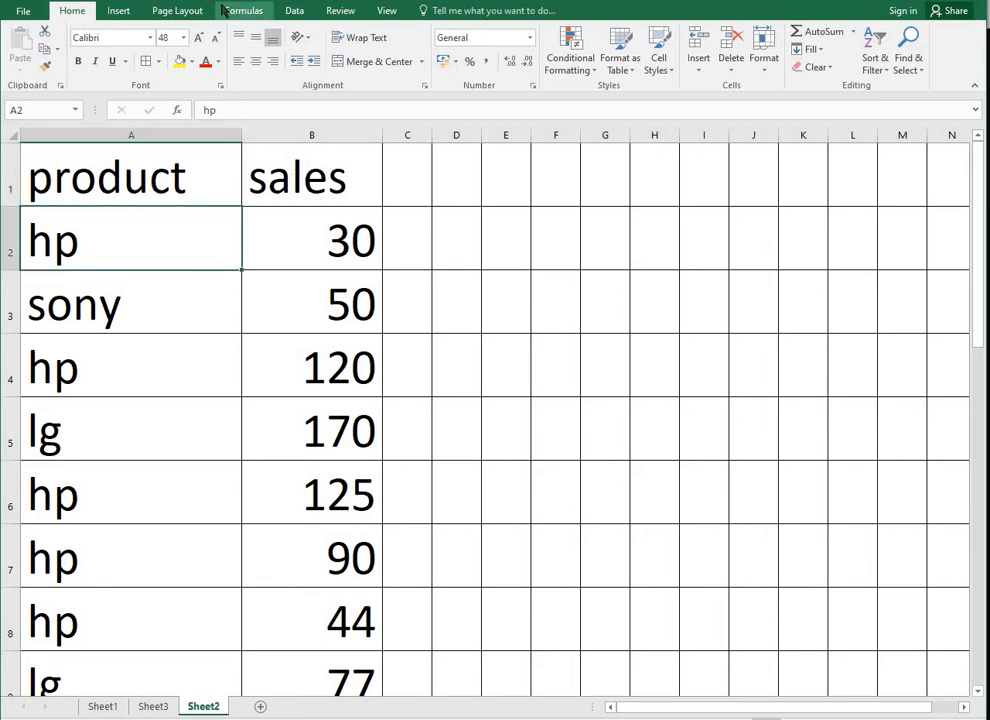
pyautogui.click(117, 12)
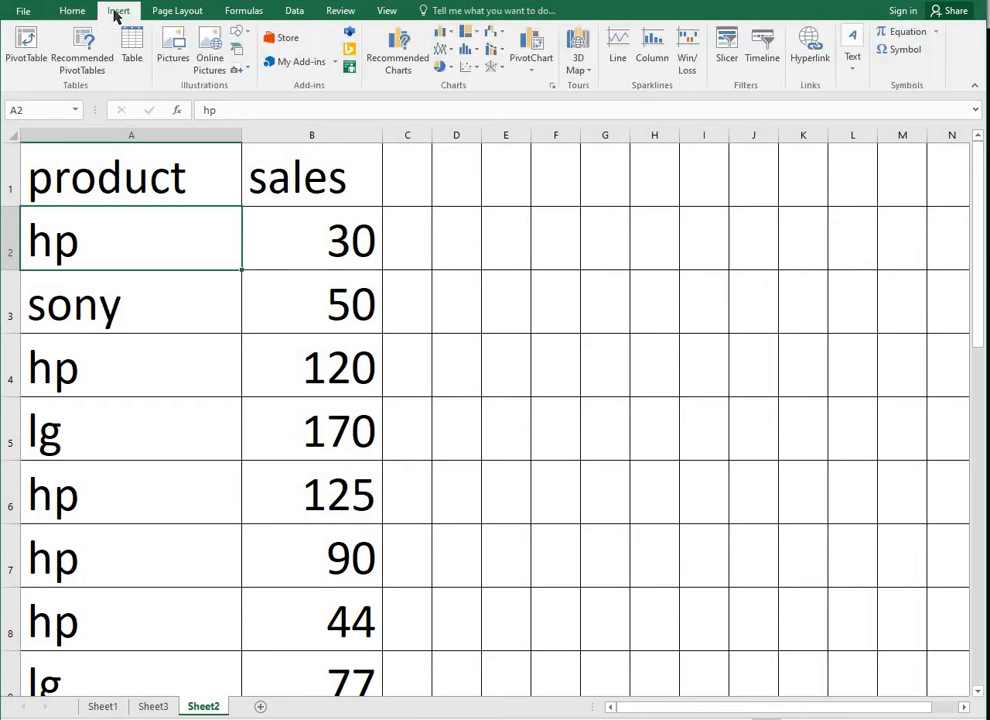
pyautogui.click(453, 34)
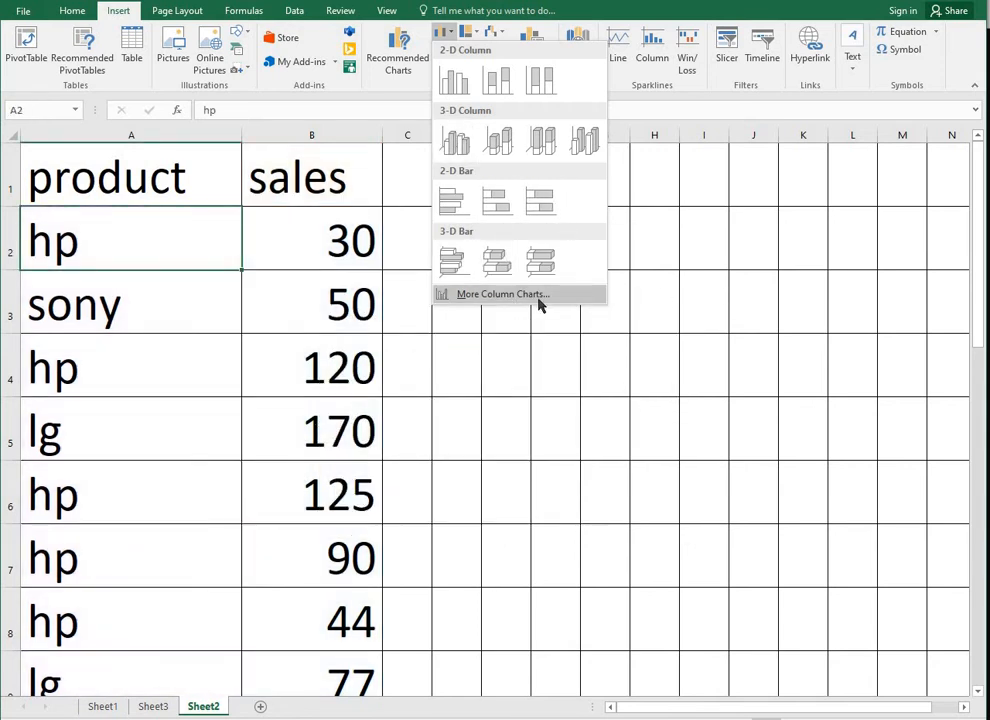
pyautogui.click(538, 296)
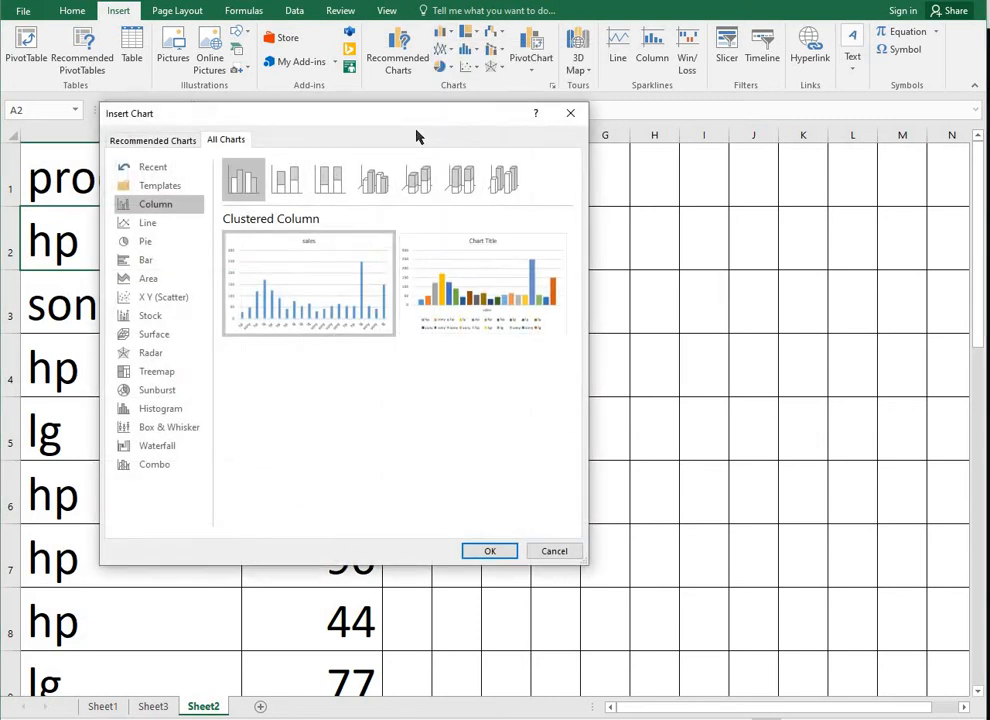
pyautogui.moveTo(404, 121); pyautogui.dragTo(711, 141)
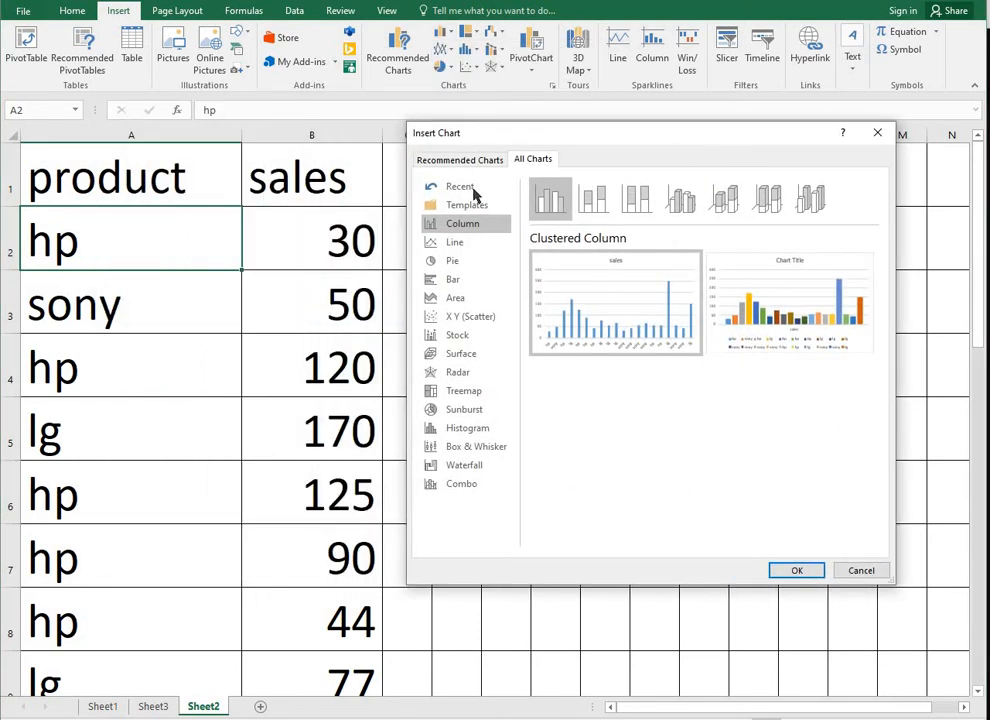
pyautogui.click(465, 430)
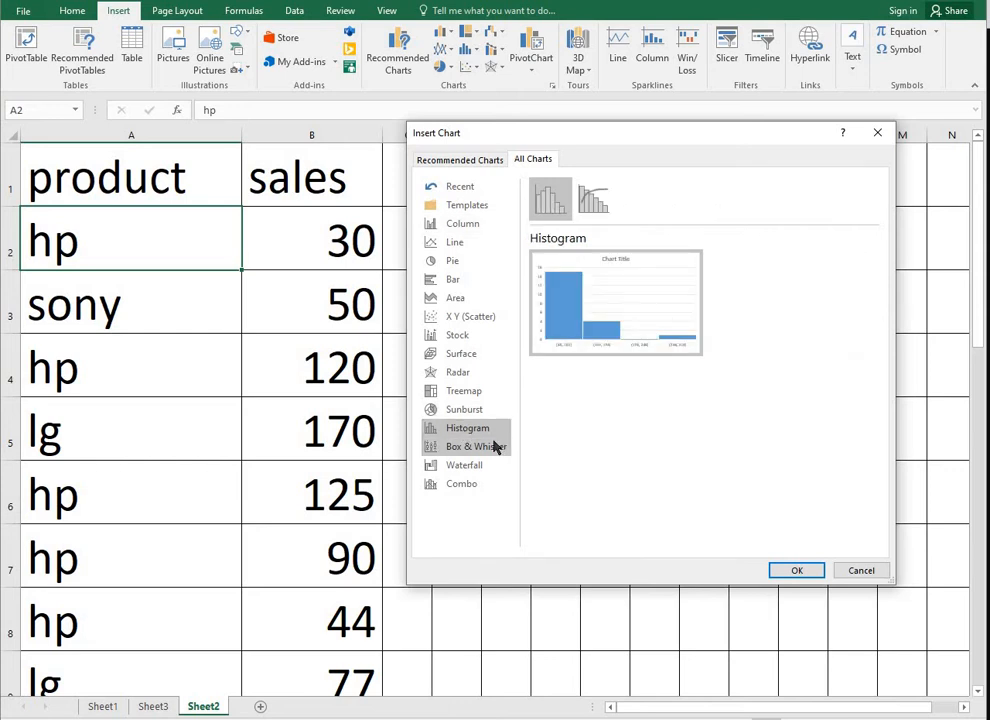
pyautogui.moveTo(553, 316)
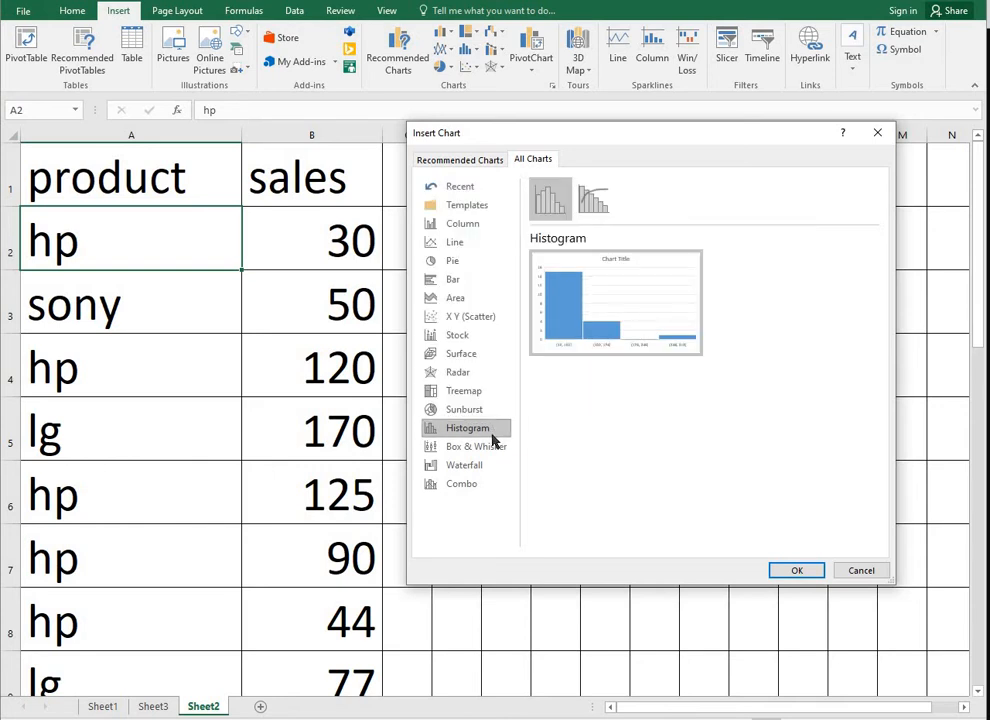
pyautogui.click(796, 570)
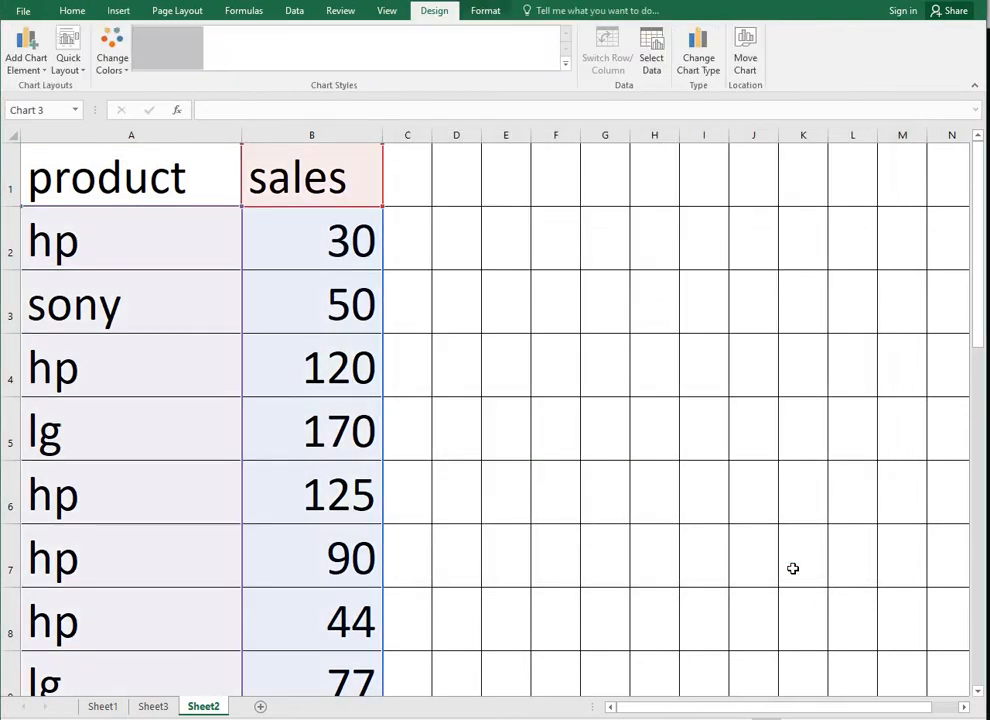
pyautogui.moveTo(570, 325); pyautogui.dragTo(712, 243)
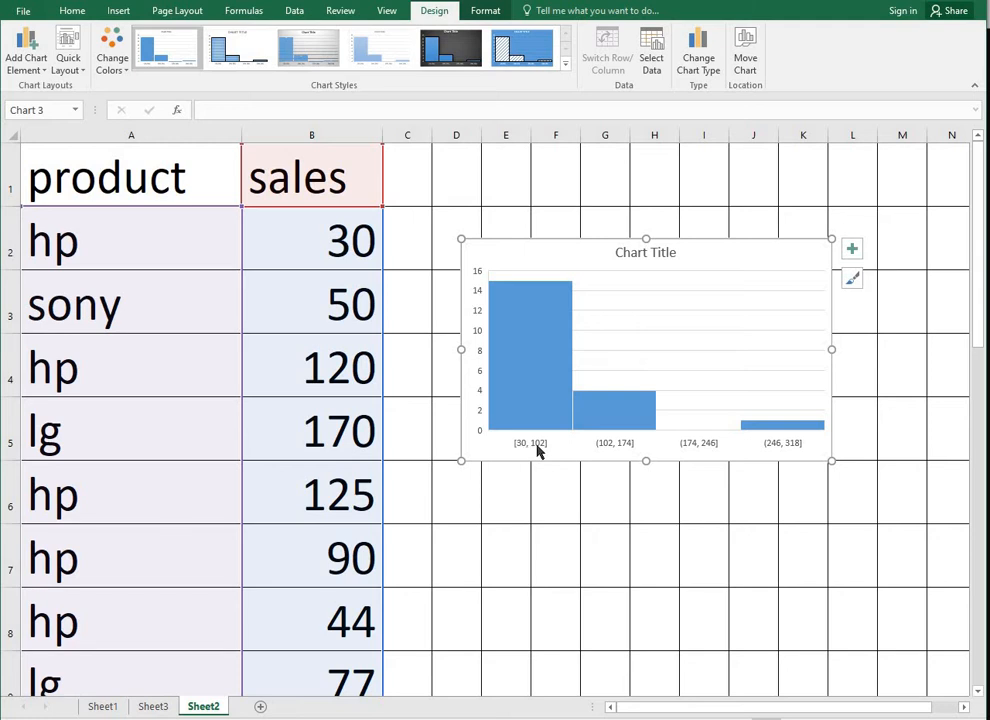
# Step: Open the formatting options for the histogram's horizontal category axis and uncover the chart's bars
pyautogui.moveTo(532, 322)
pyautogui.moveTo(531, 382)
pyautogui.moveTo(624, 425)
pyautogui.moveTo(797, 433)
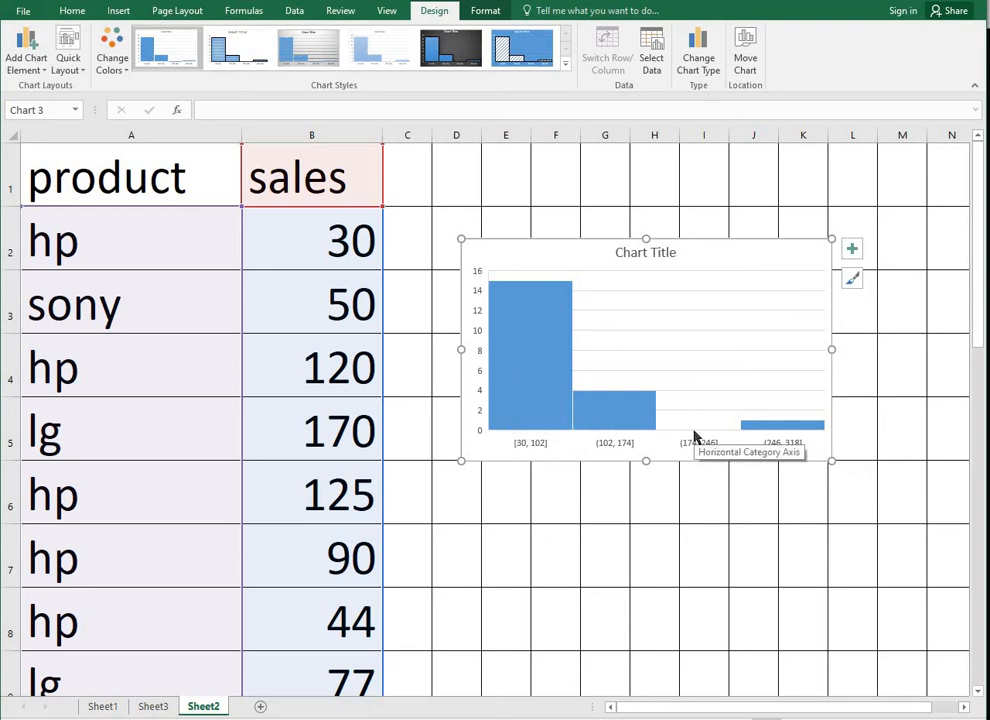
pyautogui.rightClick(638, 408)
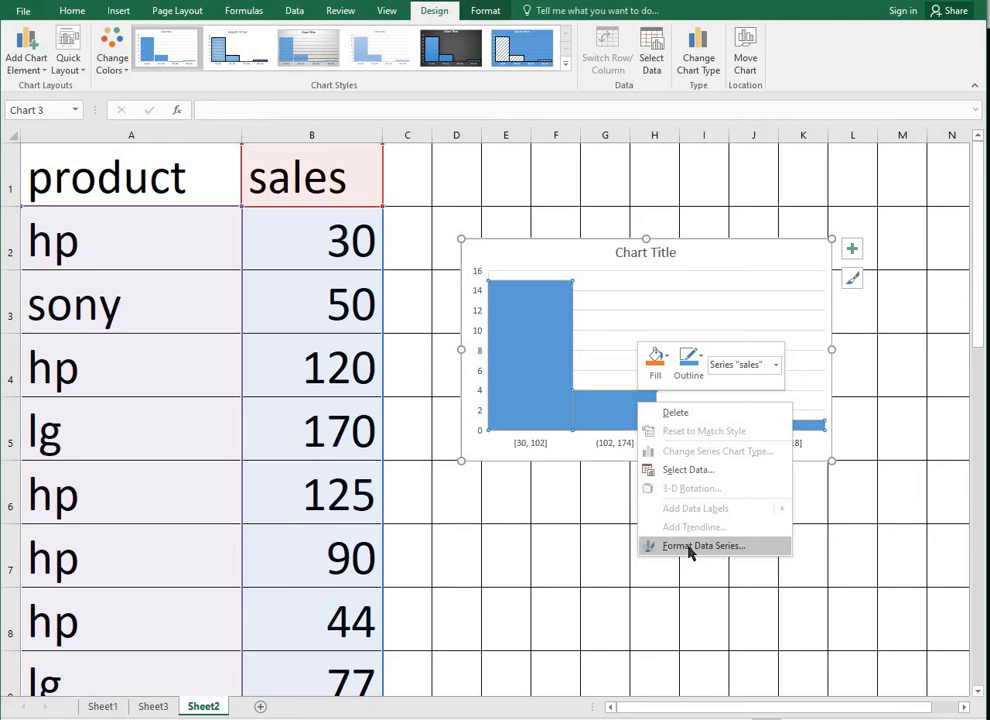
pyautogui.click(690, 546)
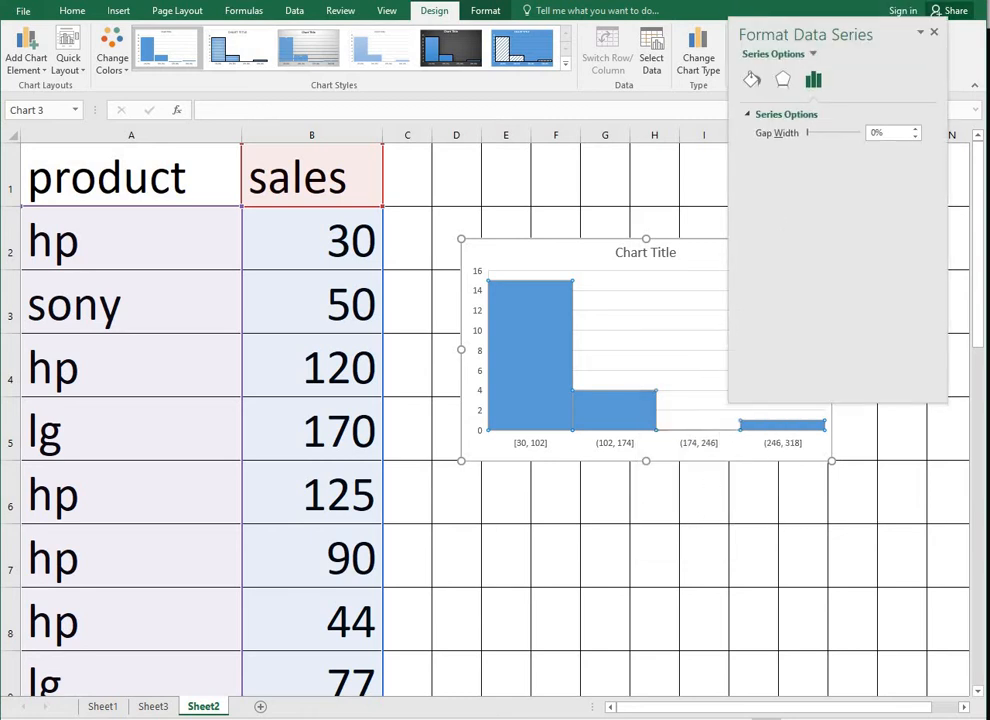
pyautogui.moveTo(802, 35); pyautogui.dragTo(802, 261)
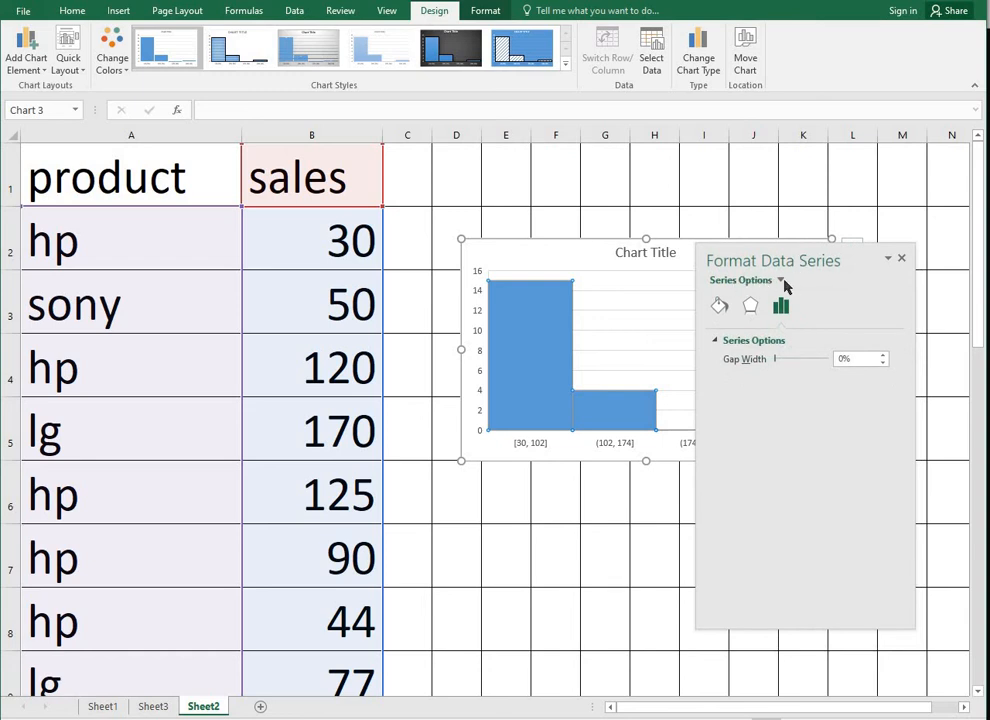
pyautogui.click(780, 282)
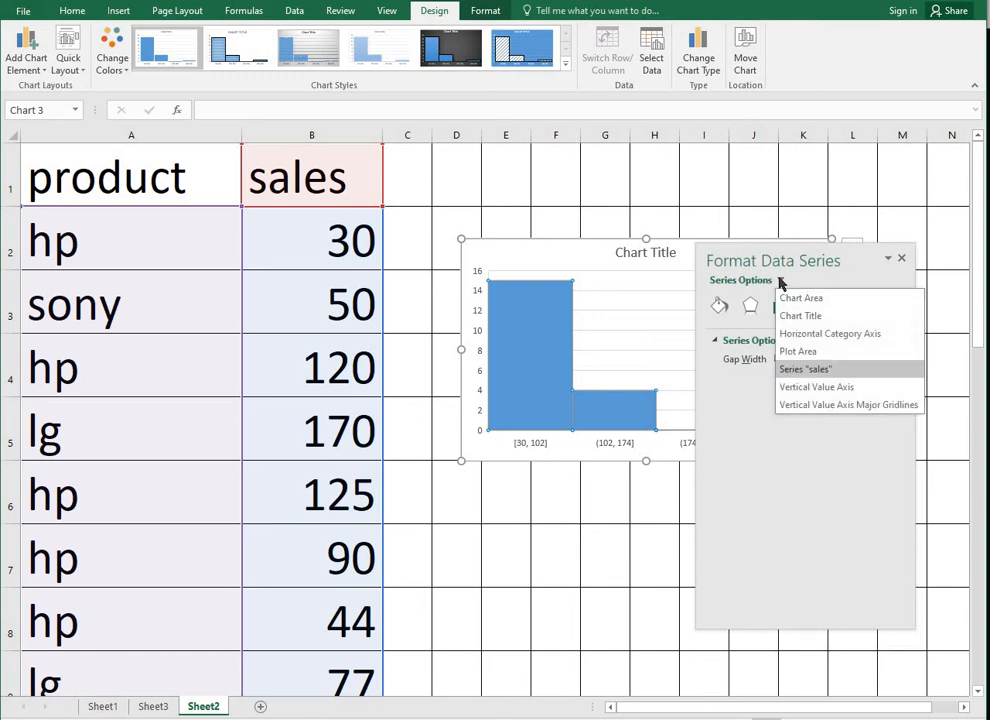
pyautogui.click(822, 336)
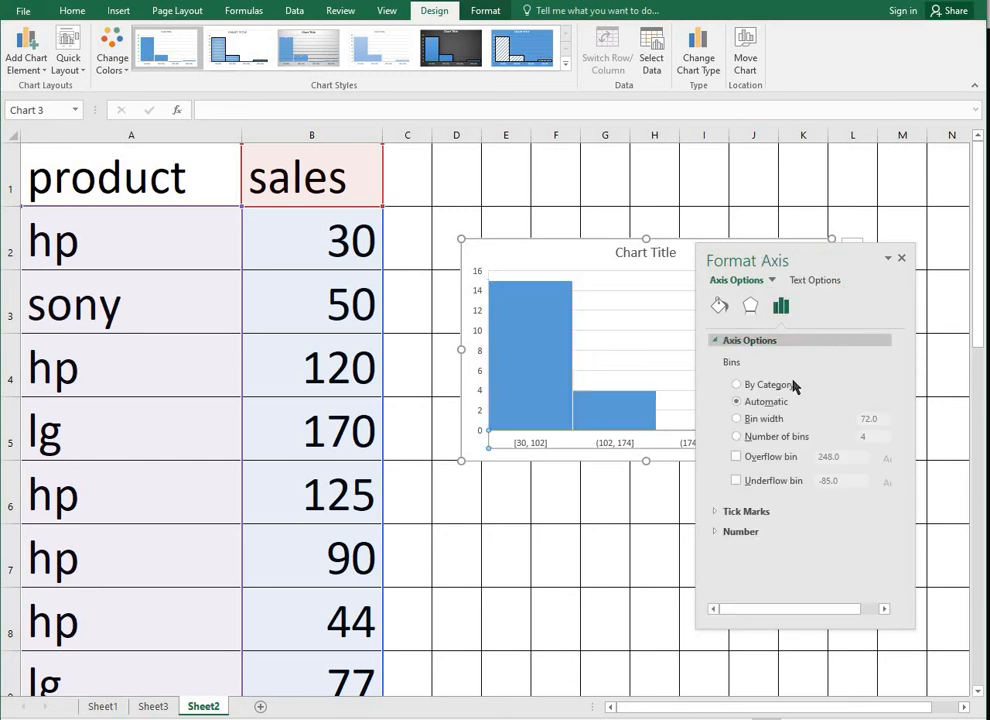
# Step: Switch the histogram's horizontal axis to a fixed number of bins and set that number to 7
pyautogui.click(772, 438)
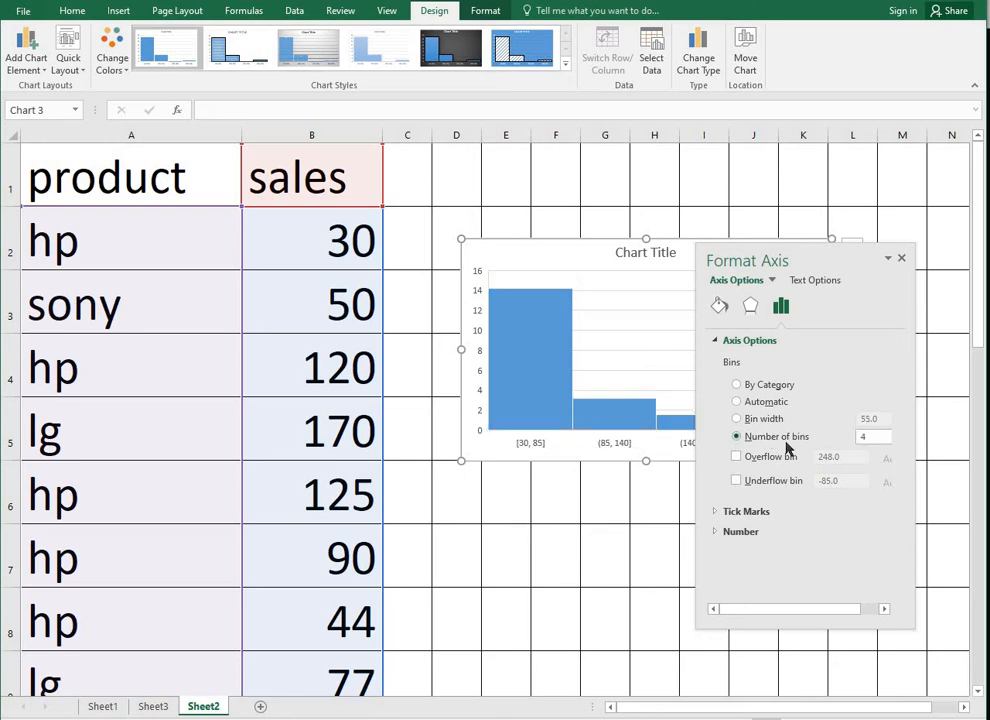
pyautogui.moveTo(812, 256); pyautogui.dragTo(683, 486)
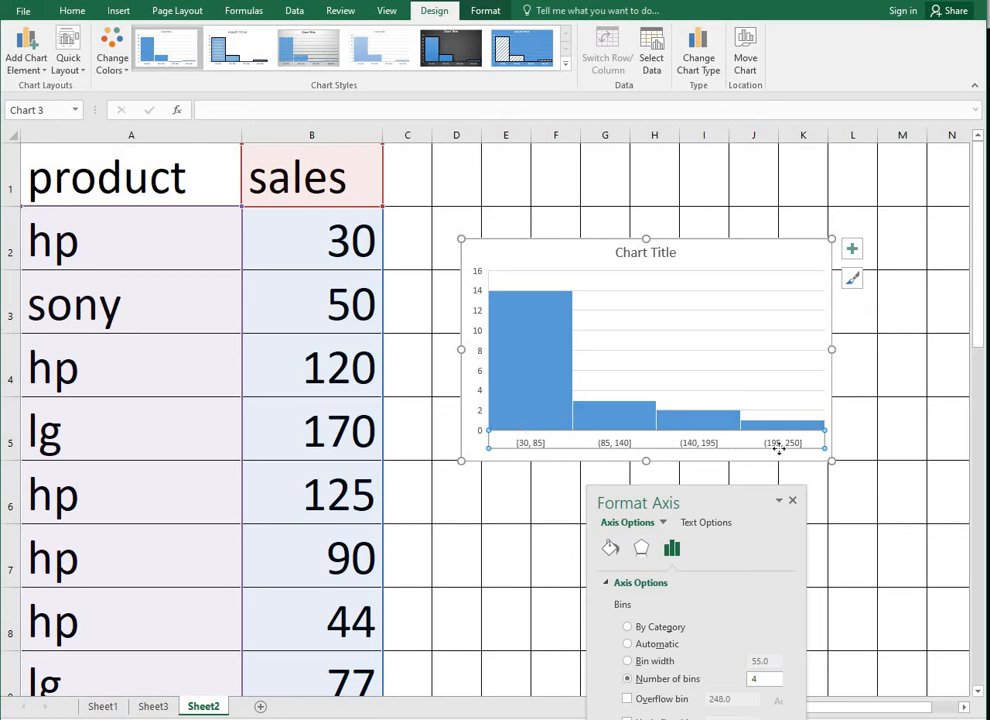
pyautogui.doubleClick(764, 676)
pyautogui.hotkey('shift', 'Right')
pyautogui.moveTo(724, 500); pyautogui.dragTo(722, 482)
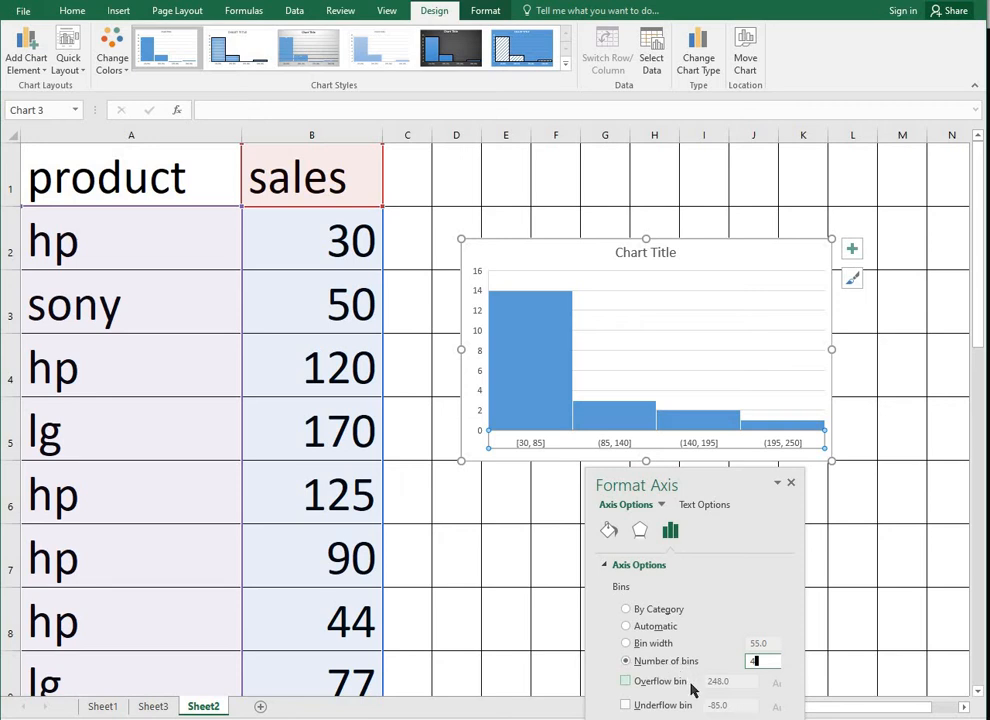
pyautogui.hotkey('shift', 'Left')
pyautogui.press('BackSpace')
pyautogui.write('7')
pyautogui.press('Return')
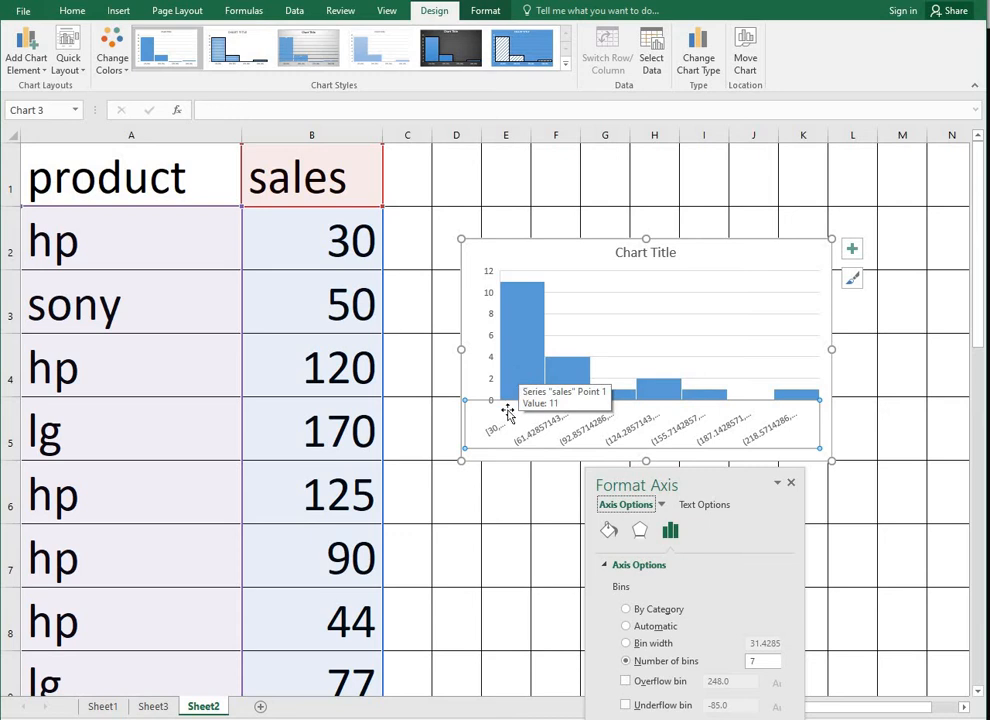
# Step: Enlarge the histogram in width and height so the bin range labels can be read in full
pyautogui.moveTo(458, 466); pyautogui.dragTo(338, 552)
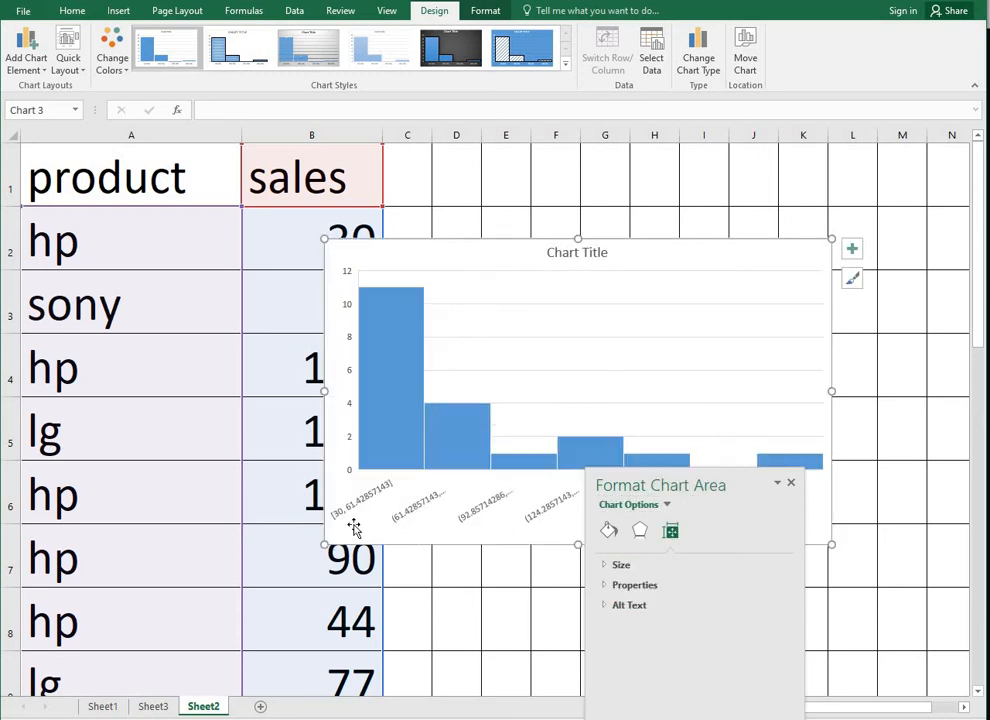
pyautogui.moveTo(403, 441)
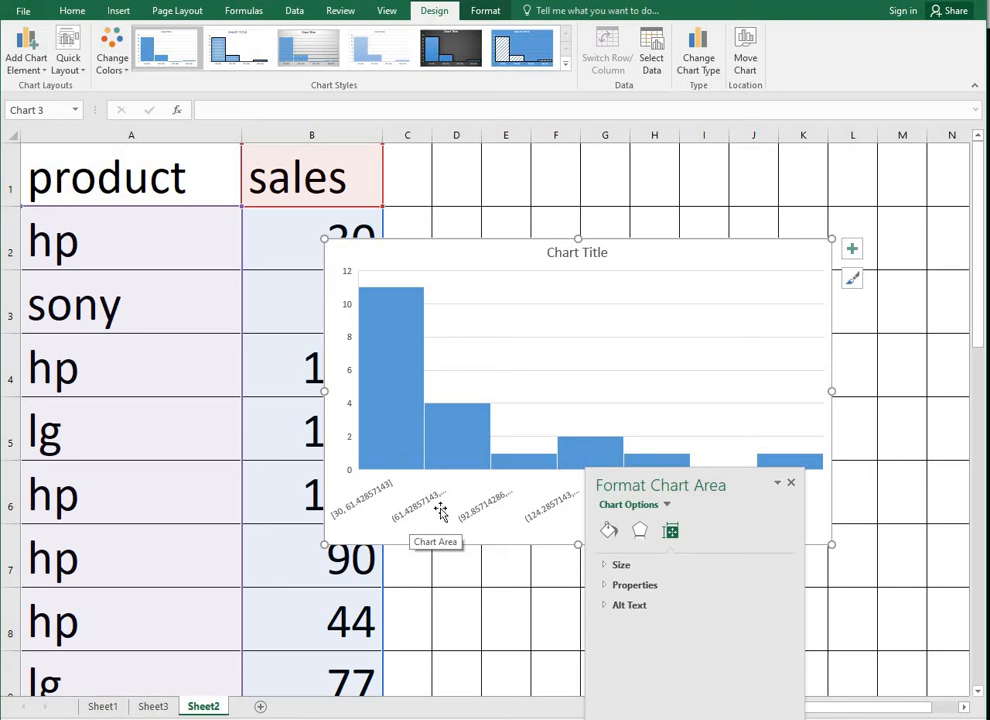
pyautogui.moveTo(324, 546); pyautogui.dragTo(153, 616)
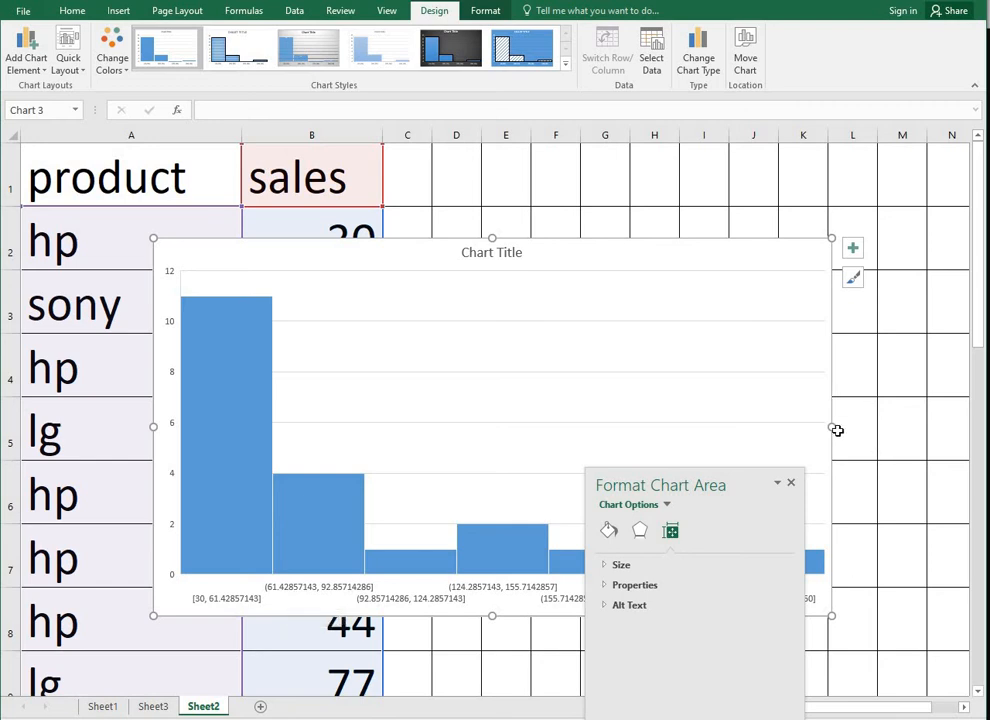
pyautogui.moveTo(834, 425); pyautogui.dragTo(934, 425)
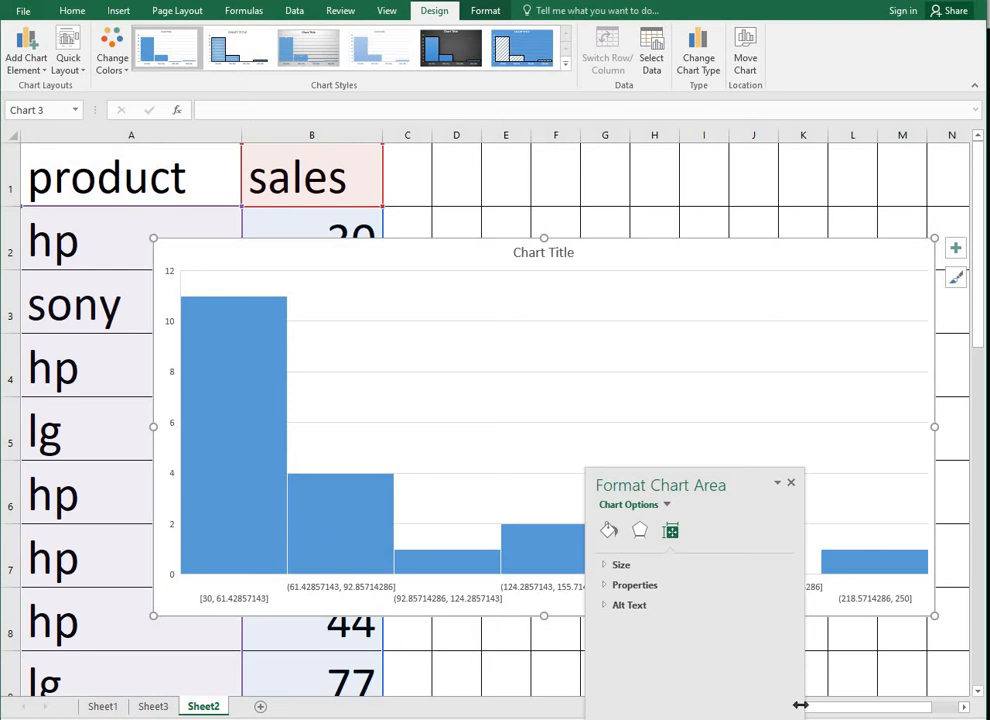
# Step: Switch the horizontal axis binning to a fixed bin width and set the width to 4
pyautogui.moveTo(726, 478); pyautogui.dragTo(790, 150)
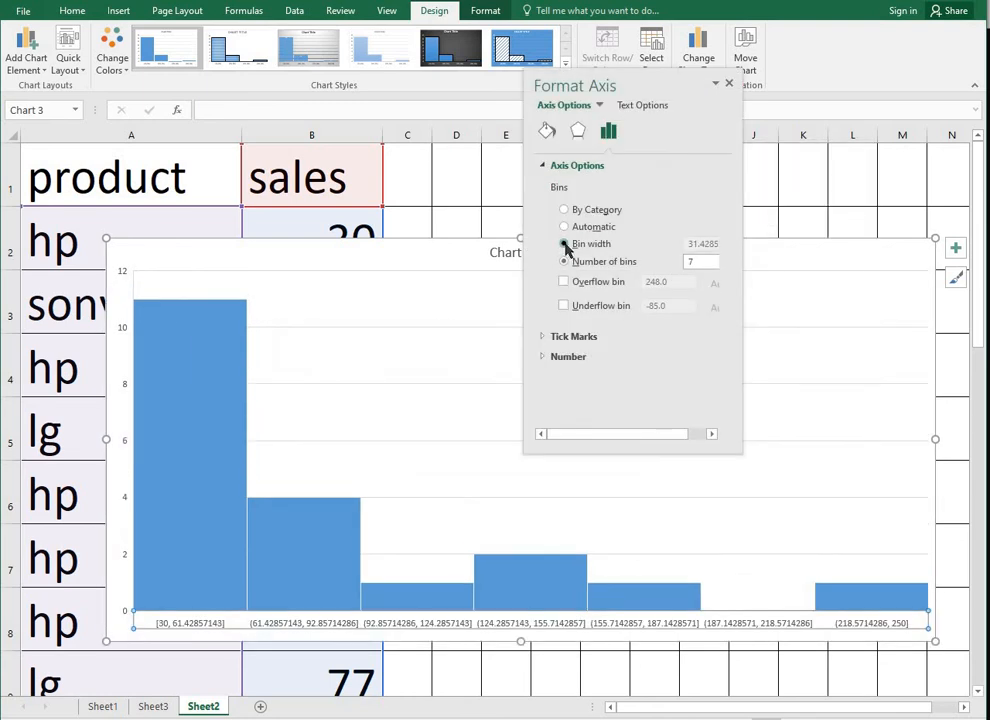
pyautogui.click(565, 244)
pyautogui.moveTo(692, 243); pyautogui.dragTo(728, 243)
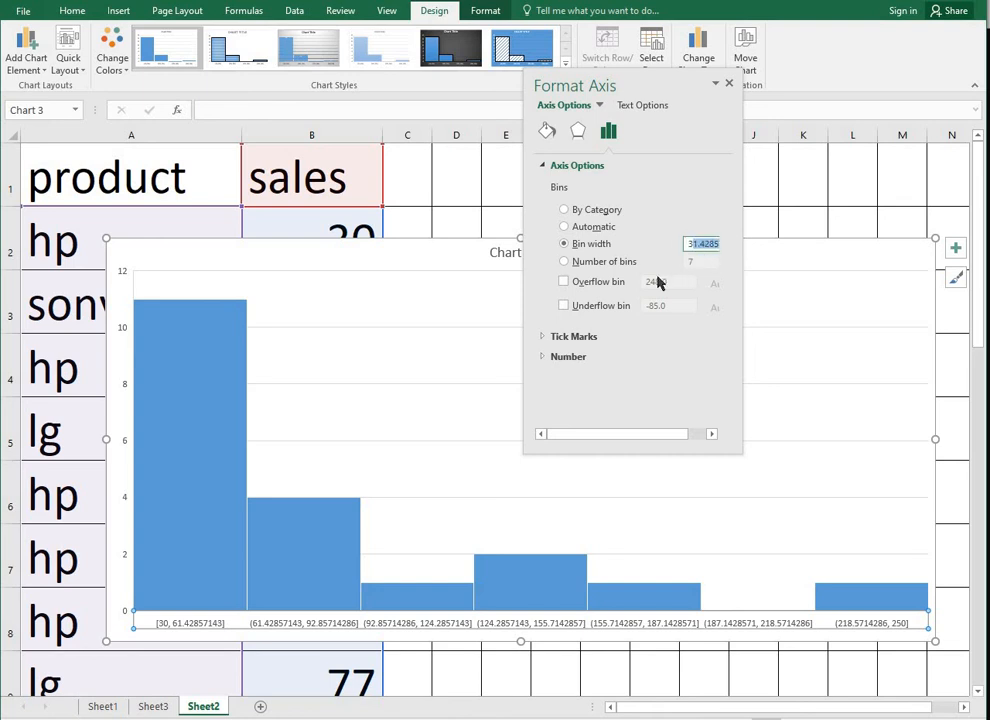
pyautogui.write('4')
pyautogui.press('Return')
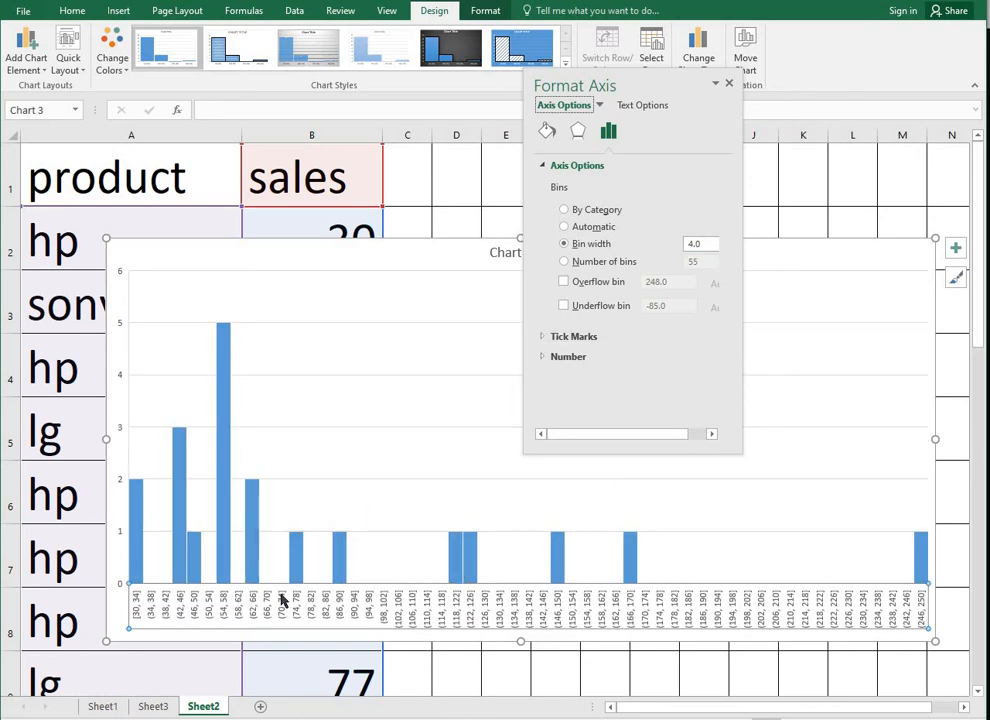
# Step: Set the histogram's bin width to 50
pyautogui.moveTo(712, 246); pyautogui.dragTo(634, 245)
pyautogui.write('50')
pyautogui.press('Return')
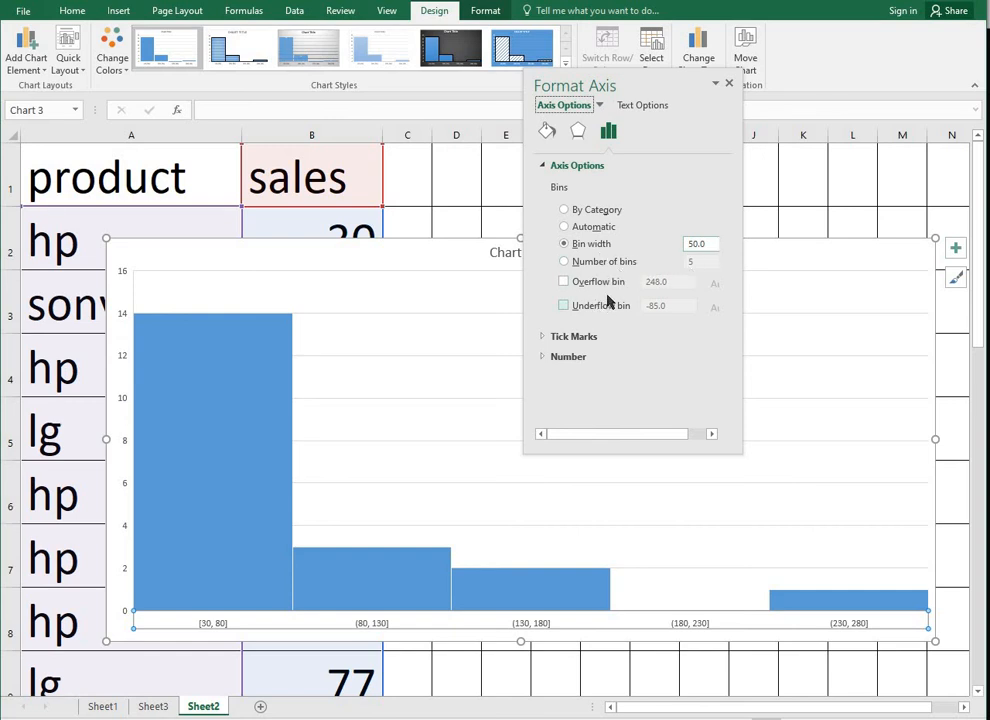
# Step: Enable the overflow bin, try to set its limit to 100, and enable the underflow bin
pyautogui.click(598, 284)
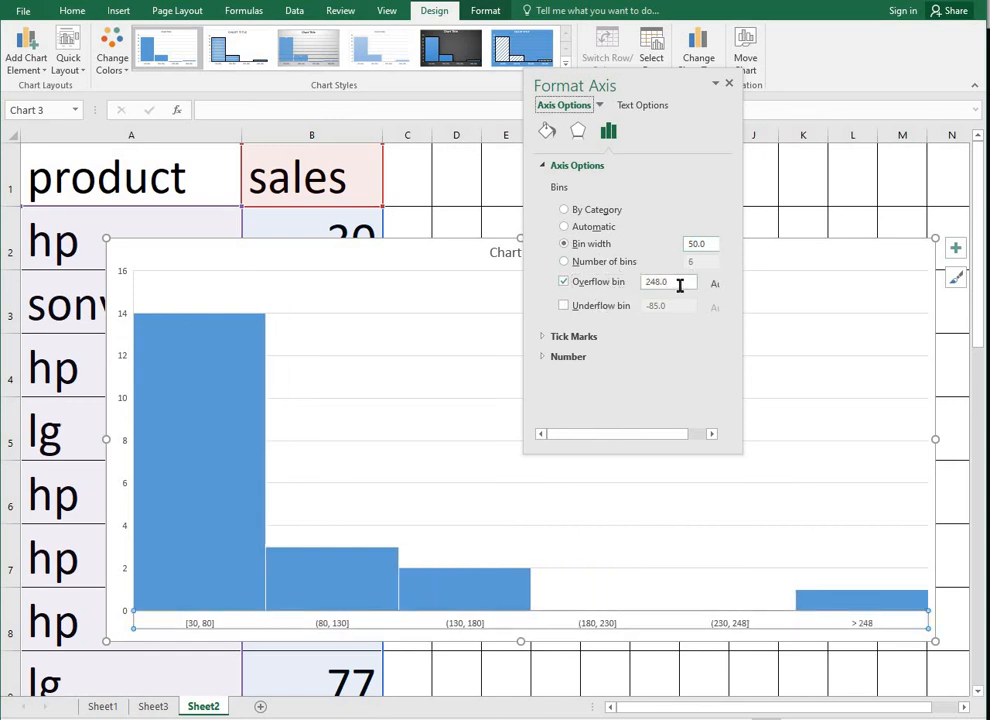
pyautogui.moveTo(678, 283); pyautogui.dragTo(634, 279)
pyautogui.write('100')
pyautogui.click(590, 357)
pyautogui.click(562, 306)
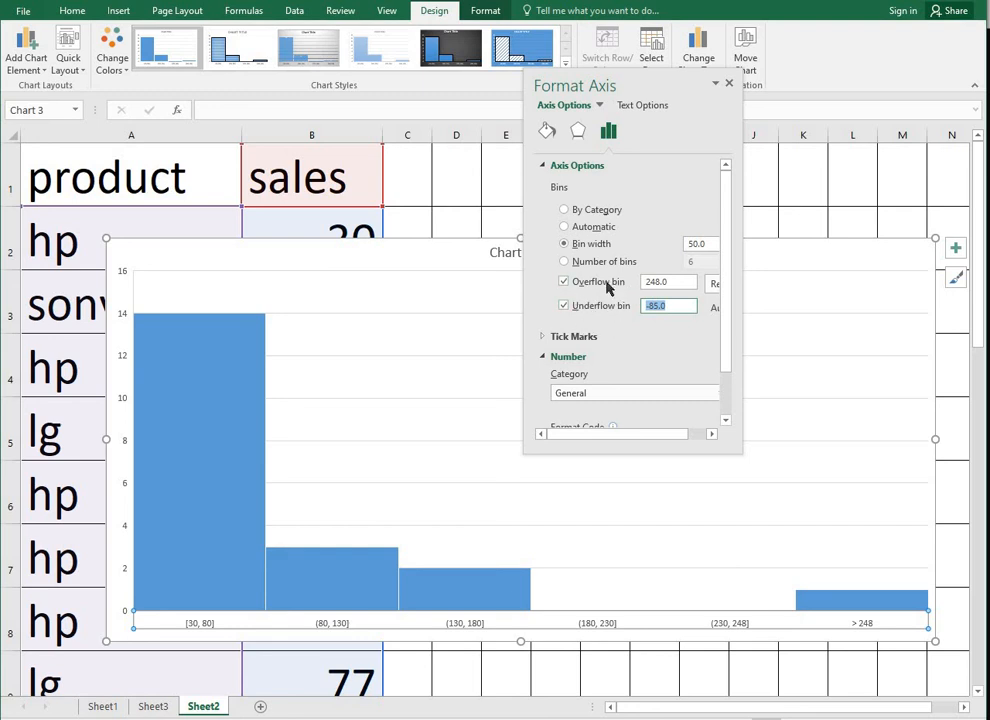
# Step: Try Automatic binning, group the histogram's bins By Category instead, and move the formatting options aside
pyautogui.click(594, 229)
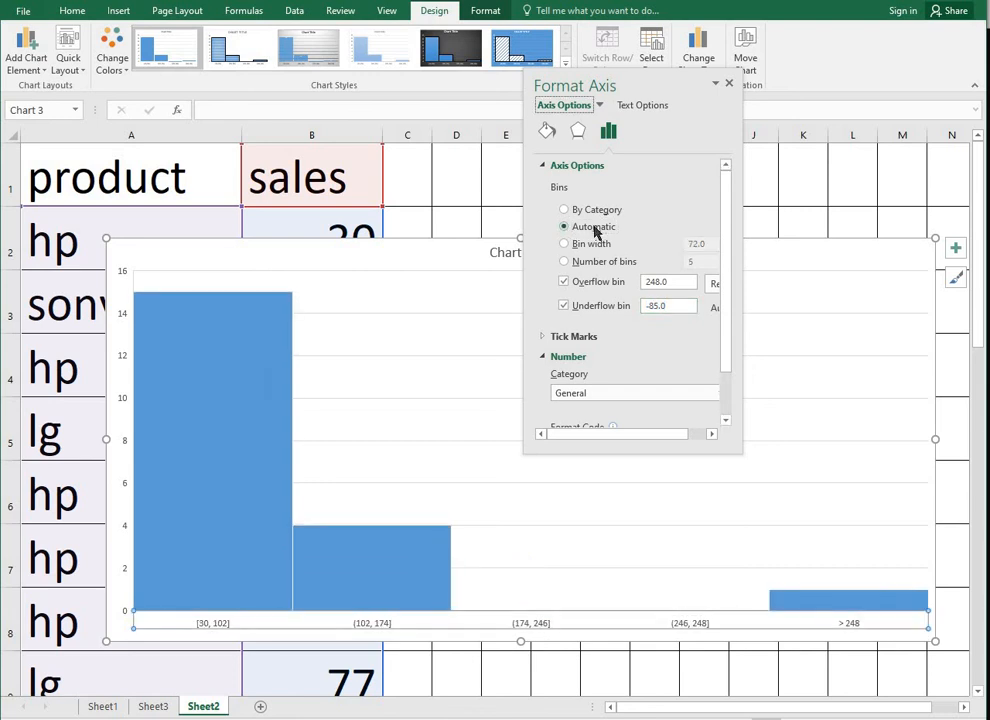
pyautogui.click(600, 212)
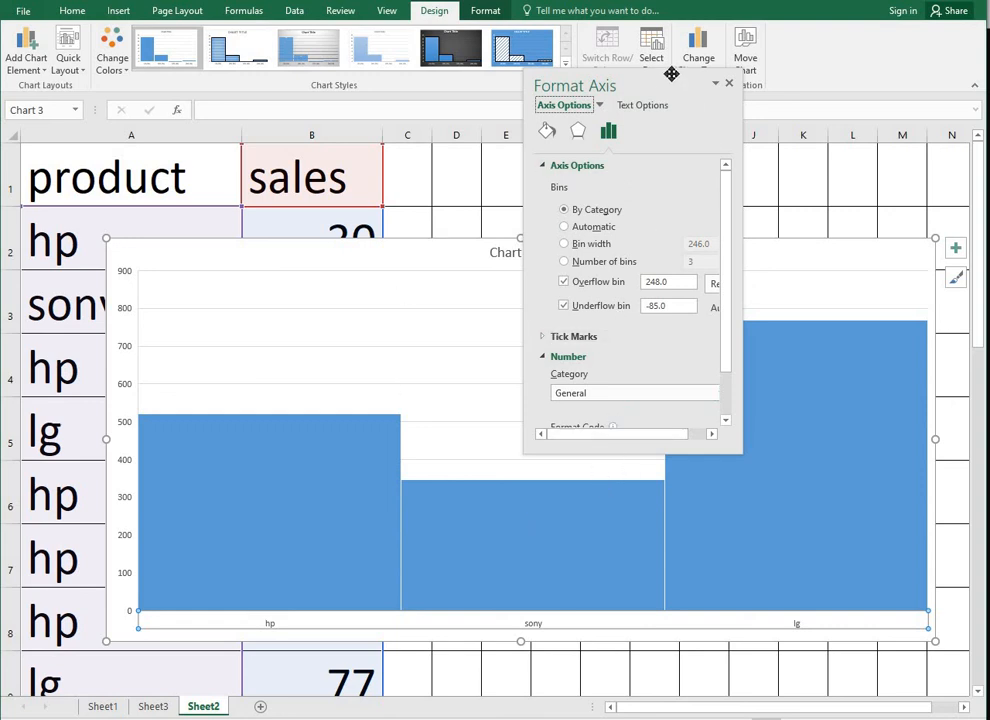
pyautogui.moveTo(674, 75); pyautogui.dragTo(791, 121)
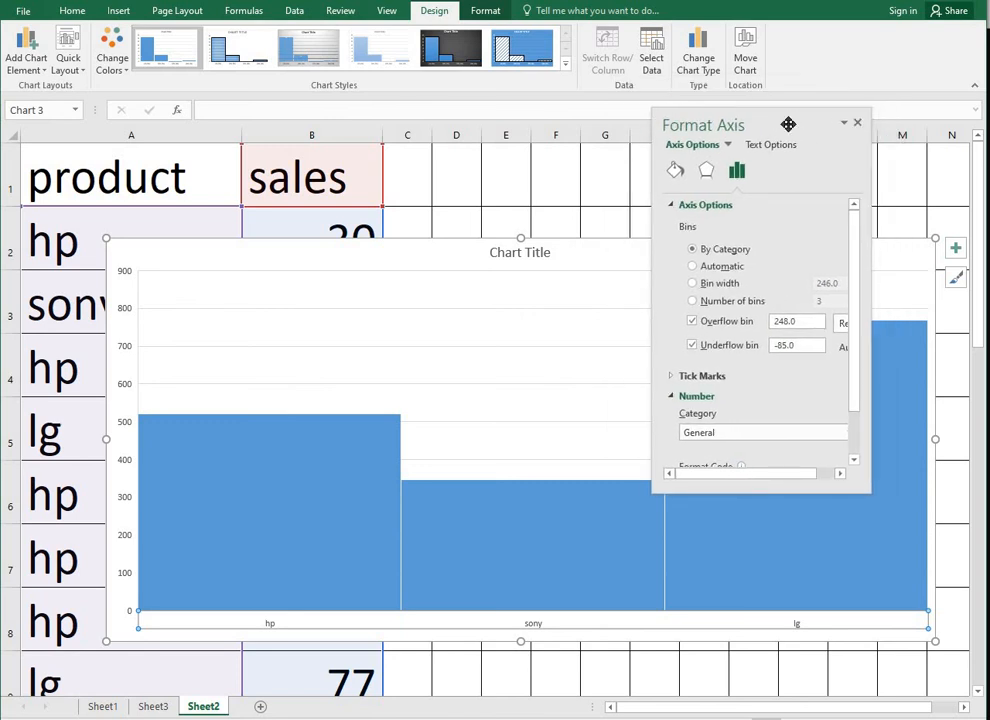